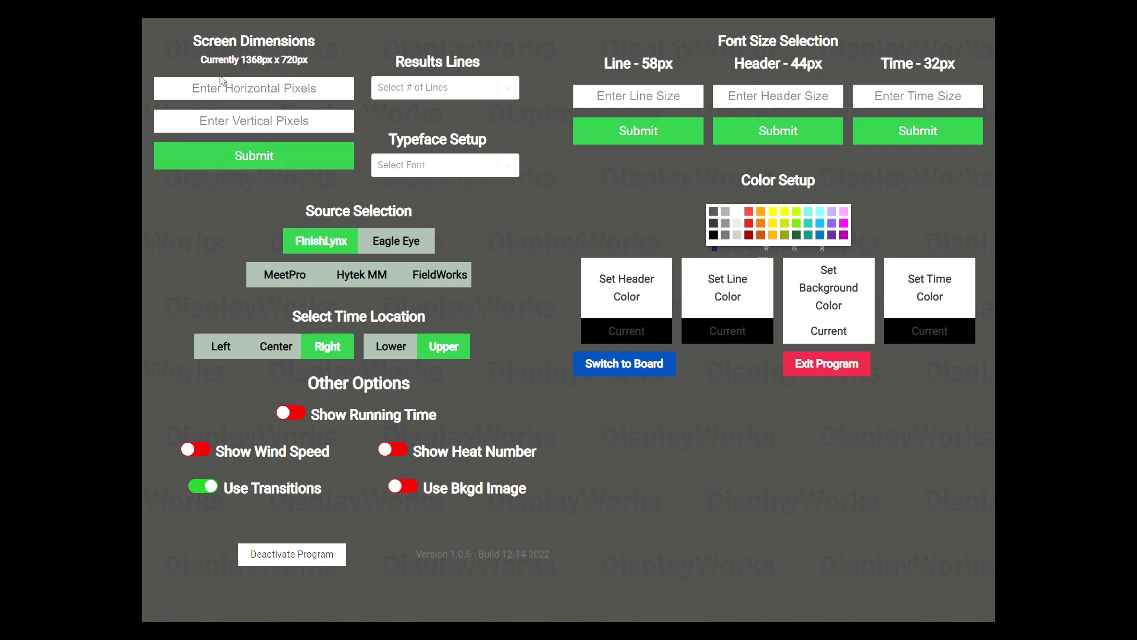
Step: Look through the results line count and typeface lists, and leave the data source on FinishLynx
click(507, 88)
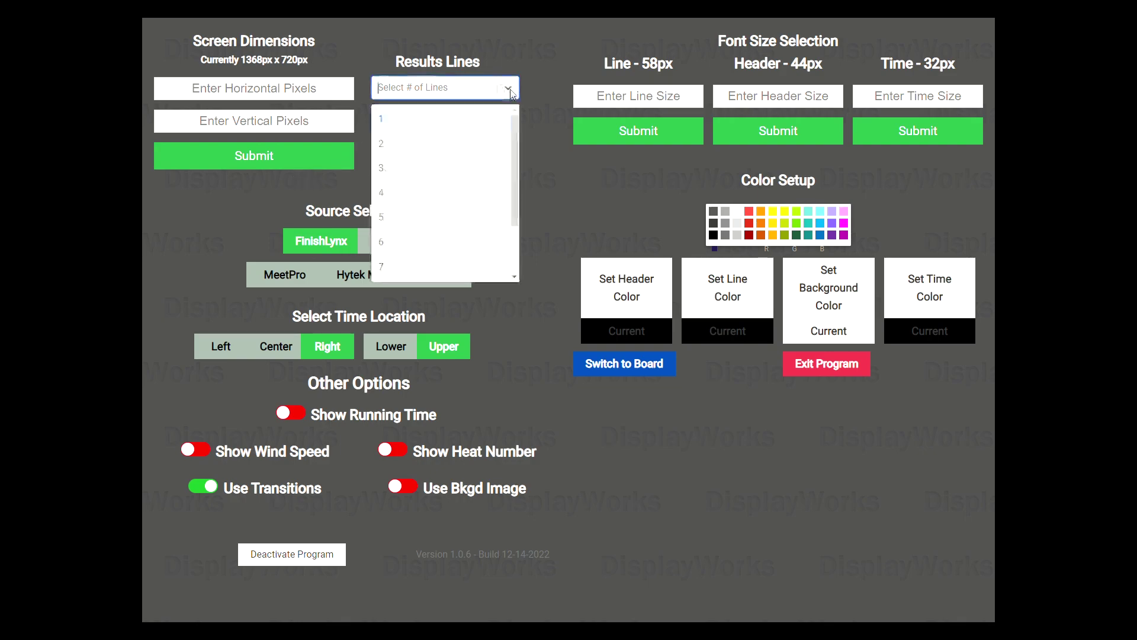
click(533, 145)
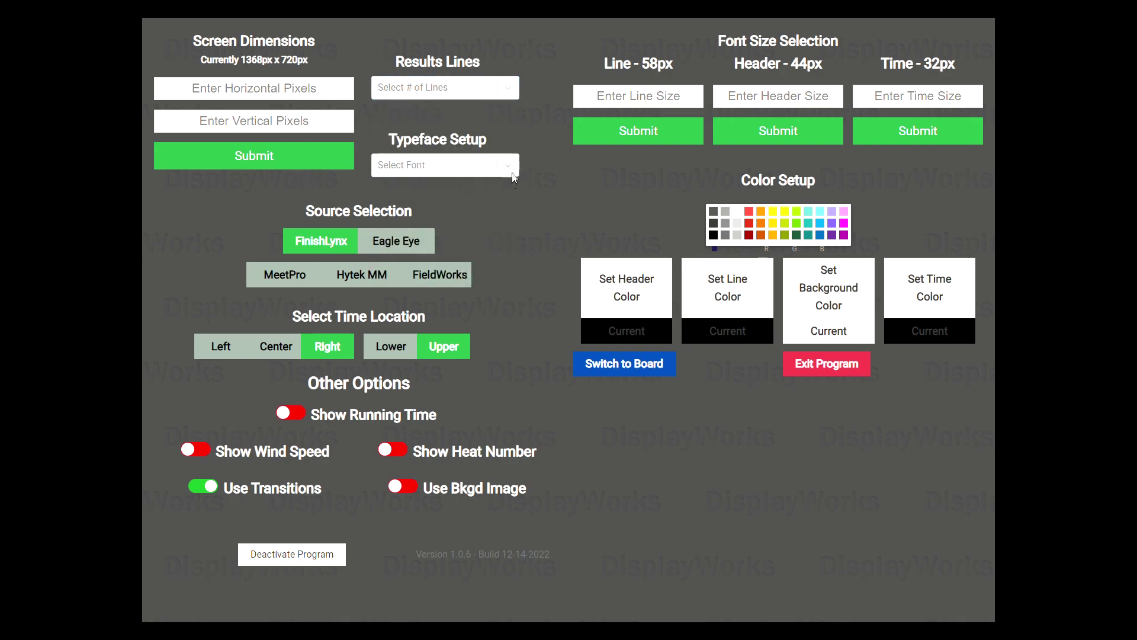
click(512, 171)
click(521, 219)
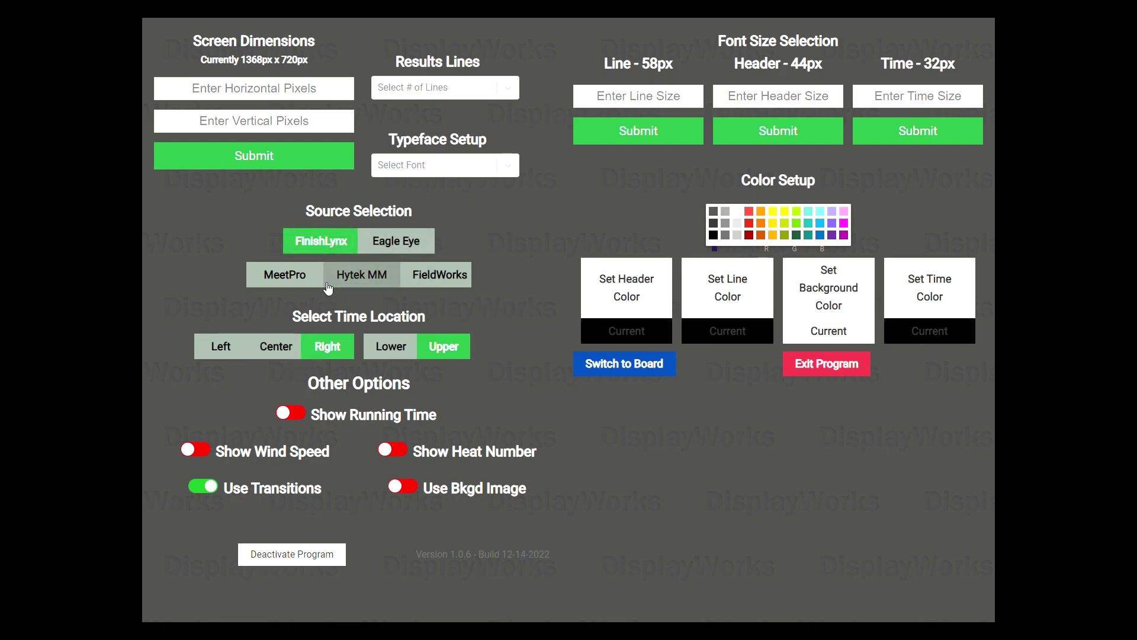
click(284, 275)
click(324, 243)
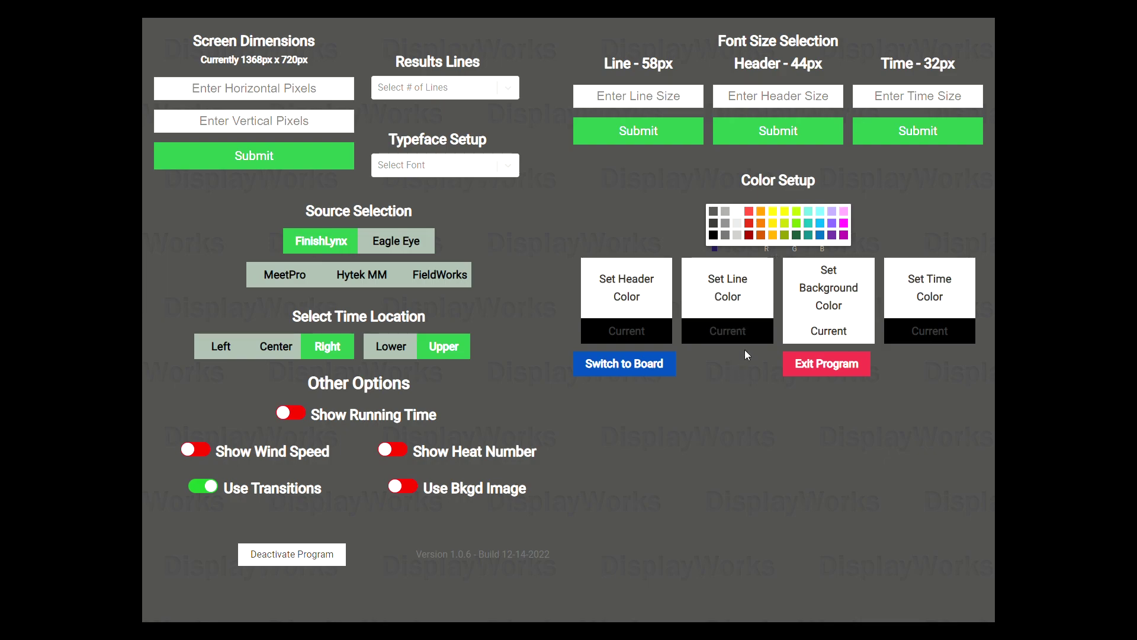
Step: Pick white and apply it to the line, header and time colours
click(738, 211)
click(745, 275)
click(627, 285)
click(907, 287)
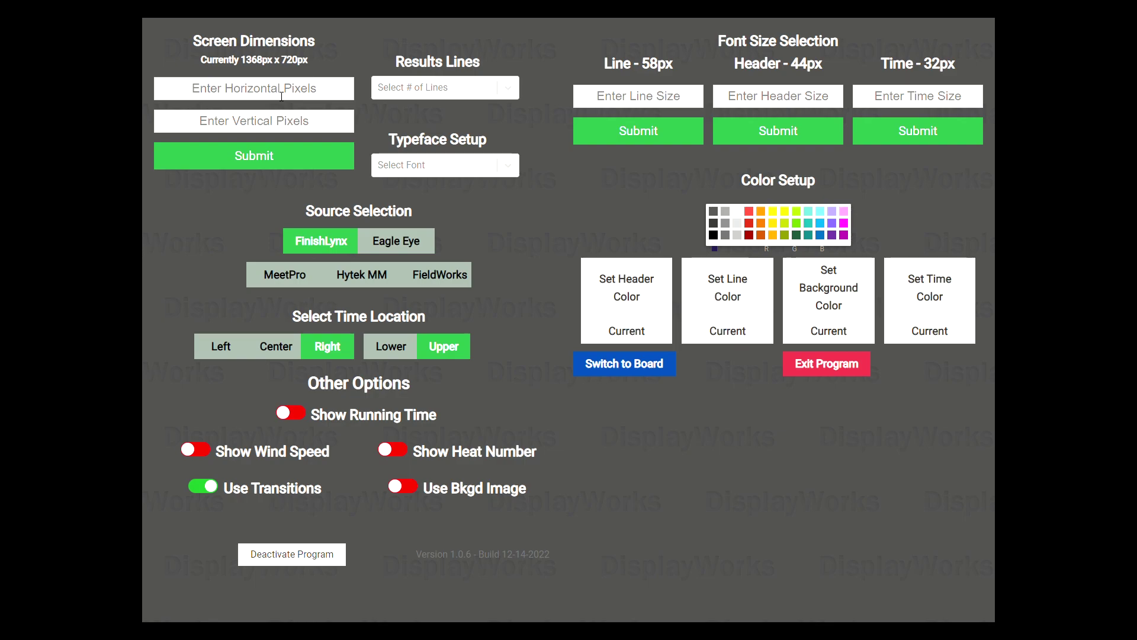
Step: Enter 600 as the horizontal and 500 as the vertical screen pixels
click(264, 87)
text(600)
click(280, 125)
text(500)
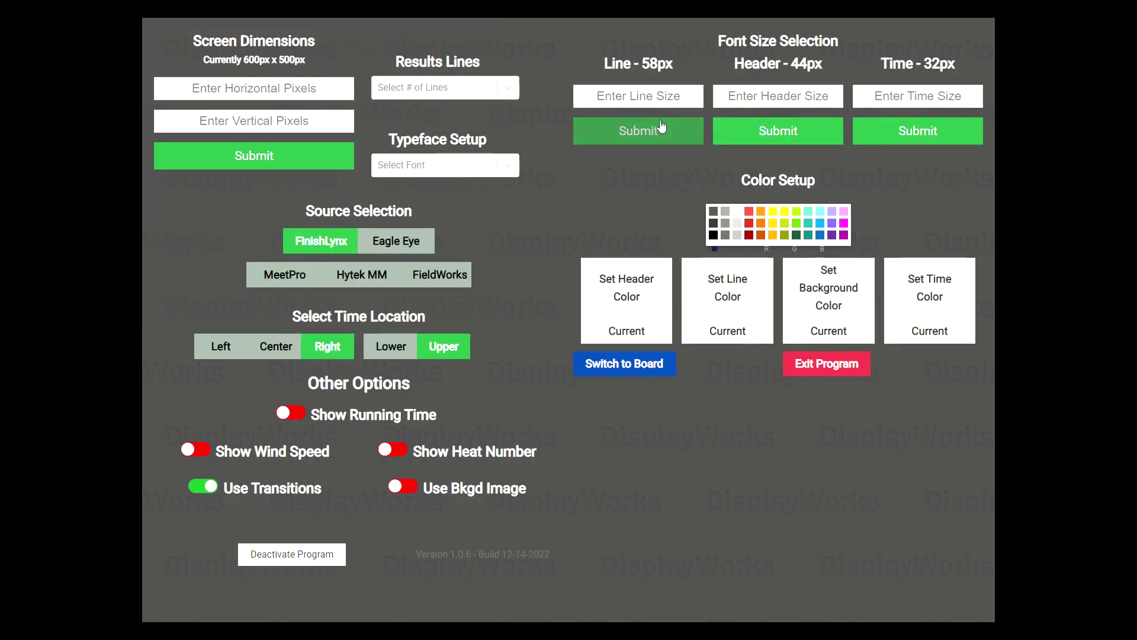
Step: Apply a 40px line font size, then choose black for the scoreboard colours
click(619, 99)
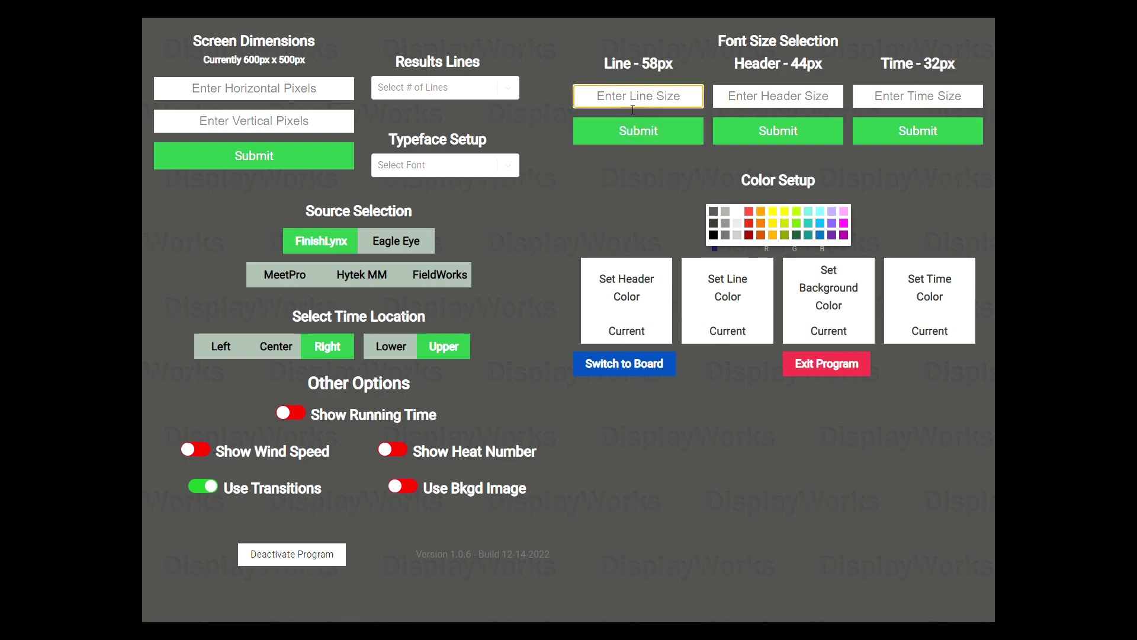
text(40)
click(622, 129)
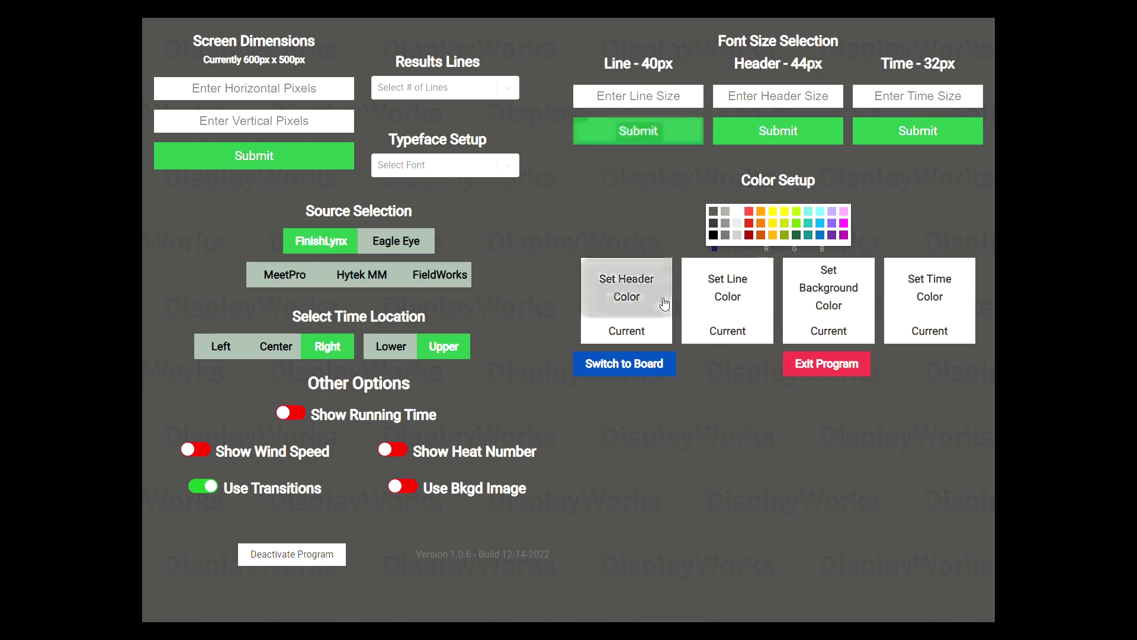
click(716, 236)
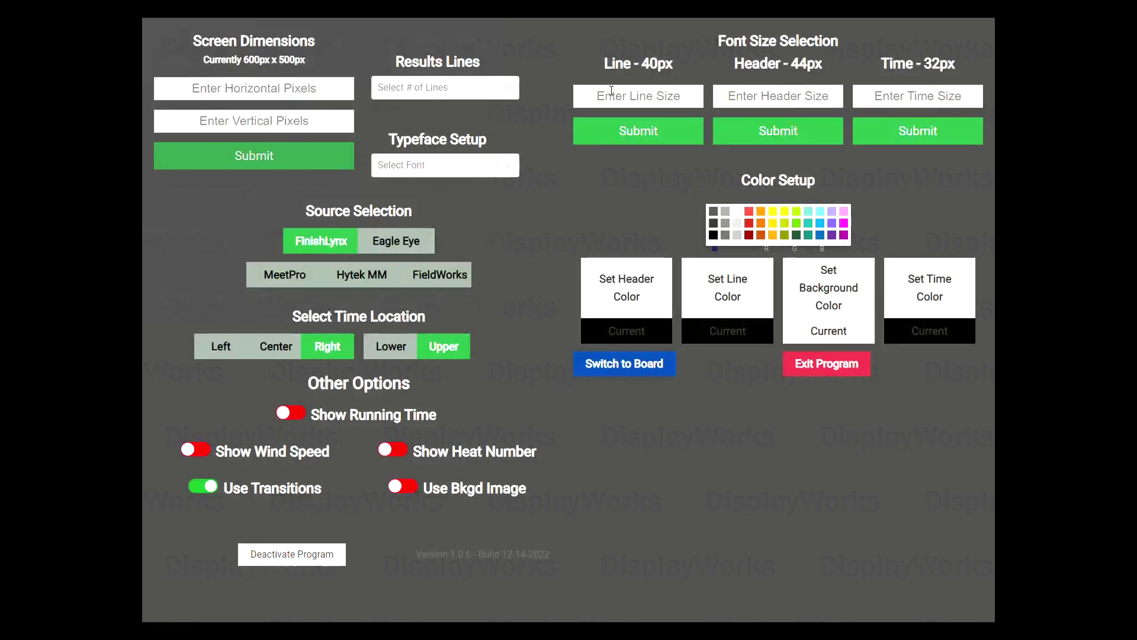
Step: Submit 32 as the line size and 32 as the header size
click(685, 98)
text(32)
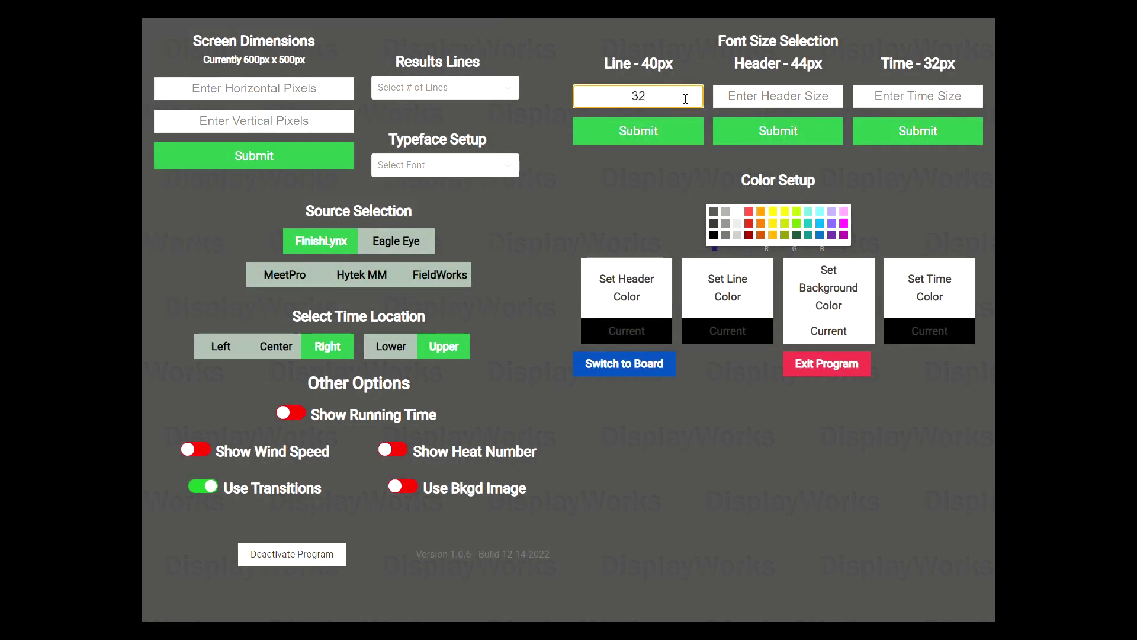
click(681, 132)
click(753, 106)
text(32)
click(758, 131)
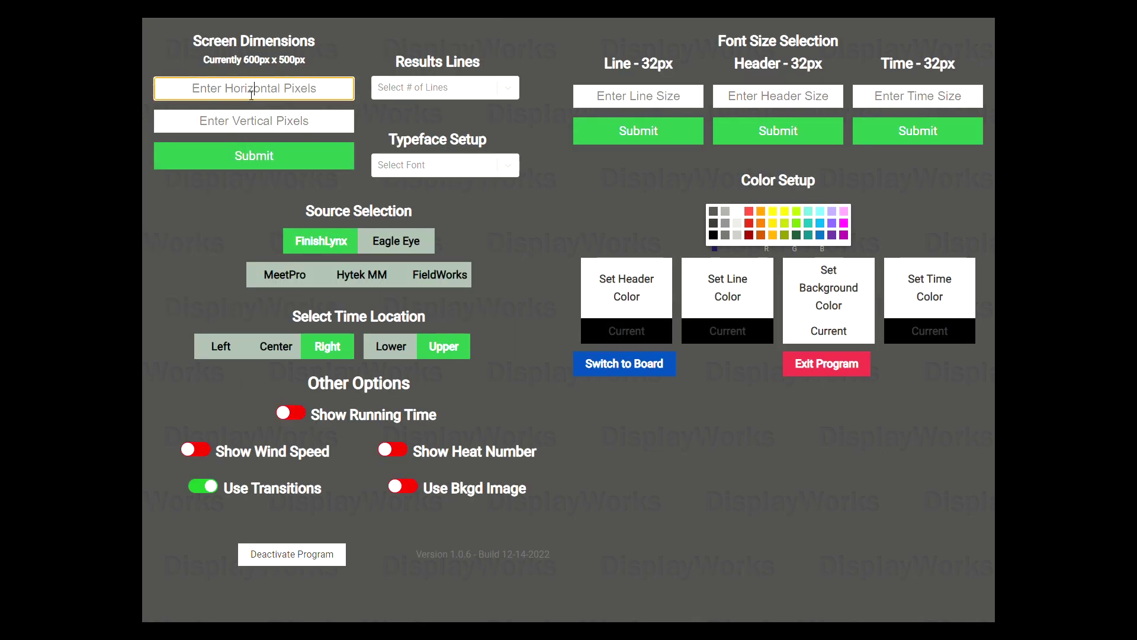
Step: Enter 1368 horizontal and 720 vertical pixels and submit the new screen size
text(1368)
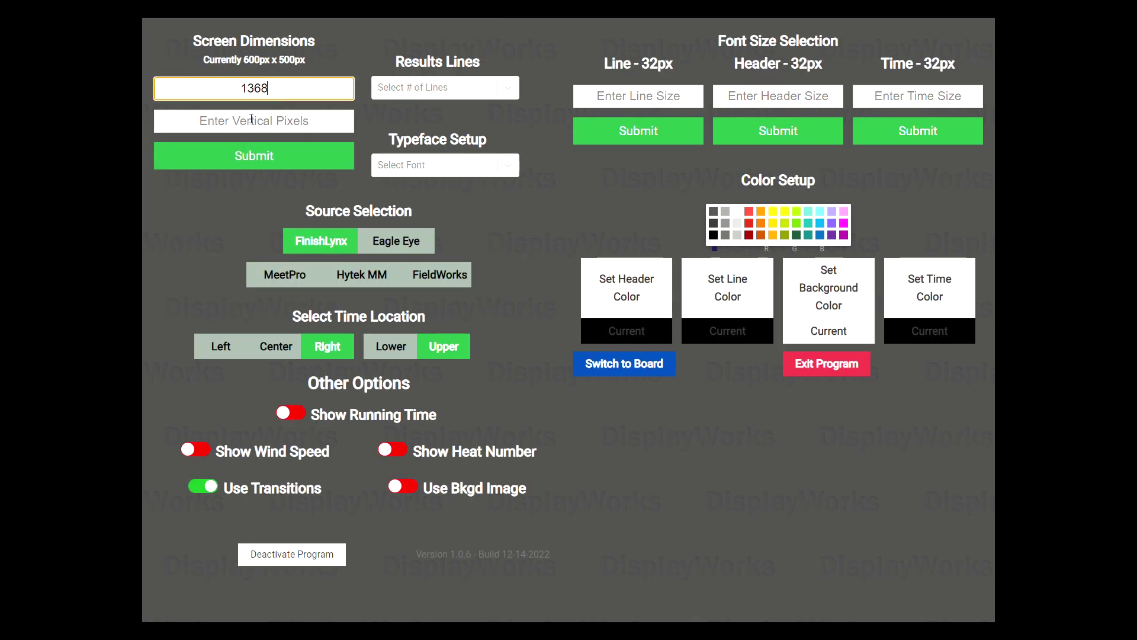
click(251, 123)
text(72)
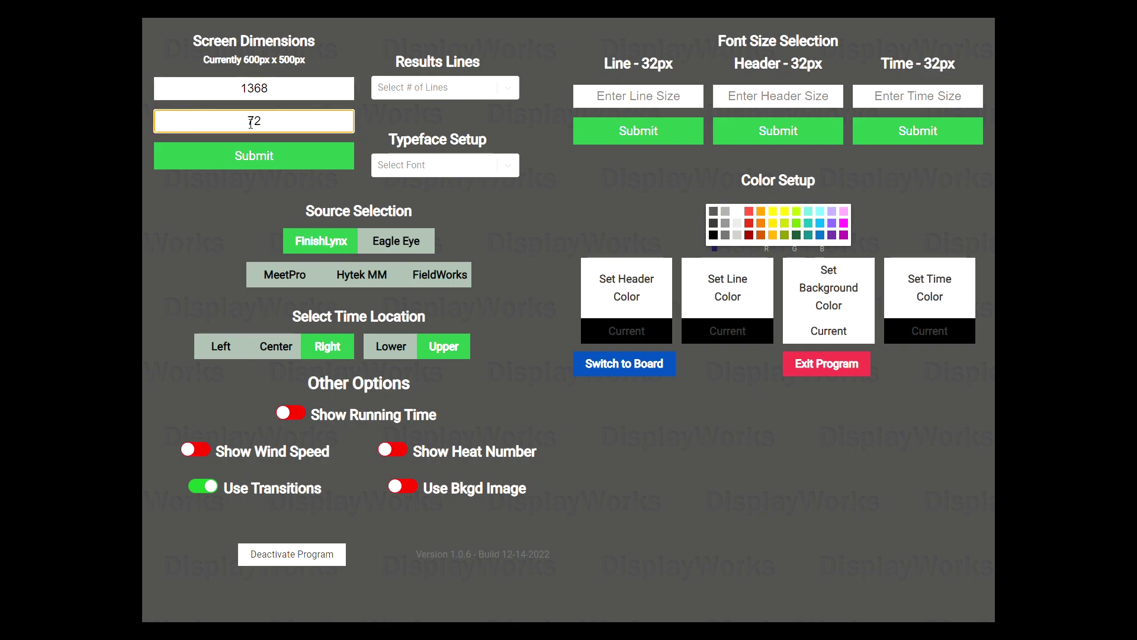
text(0)
click(254, 157)
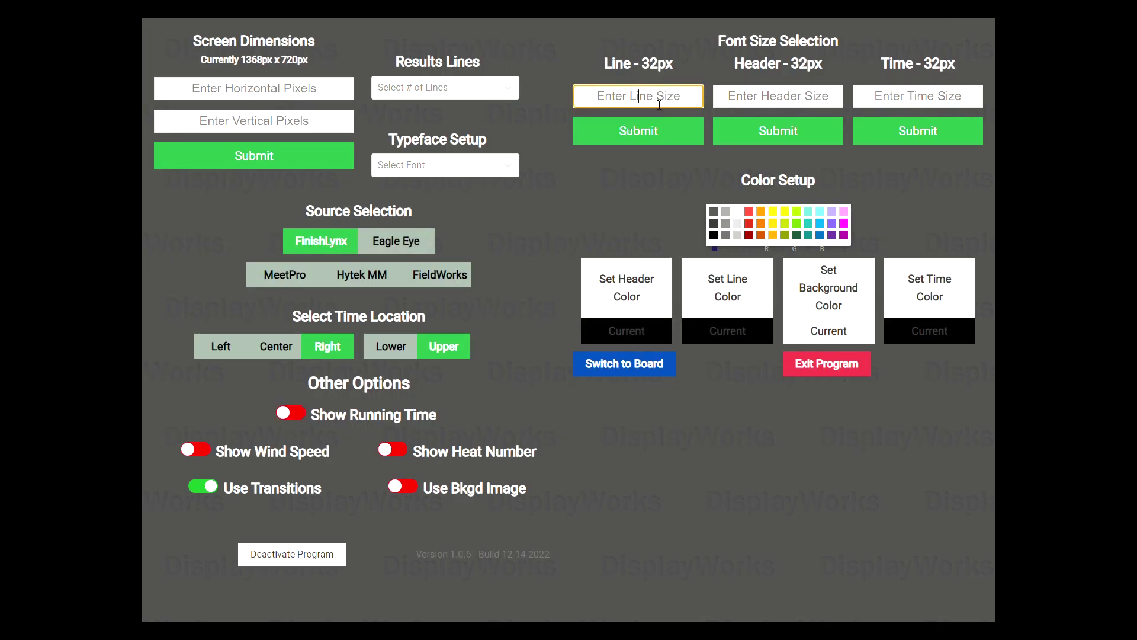
Step: Submit 60 in Line Size and 66 in Header Size
text(60)
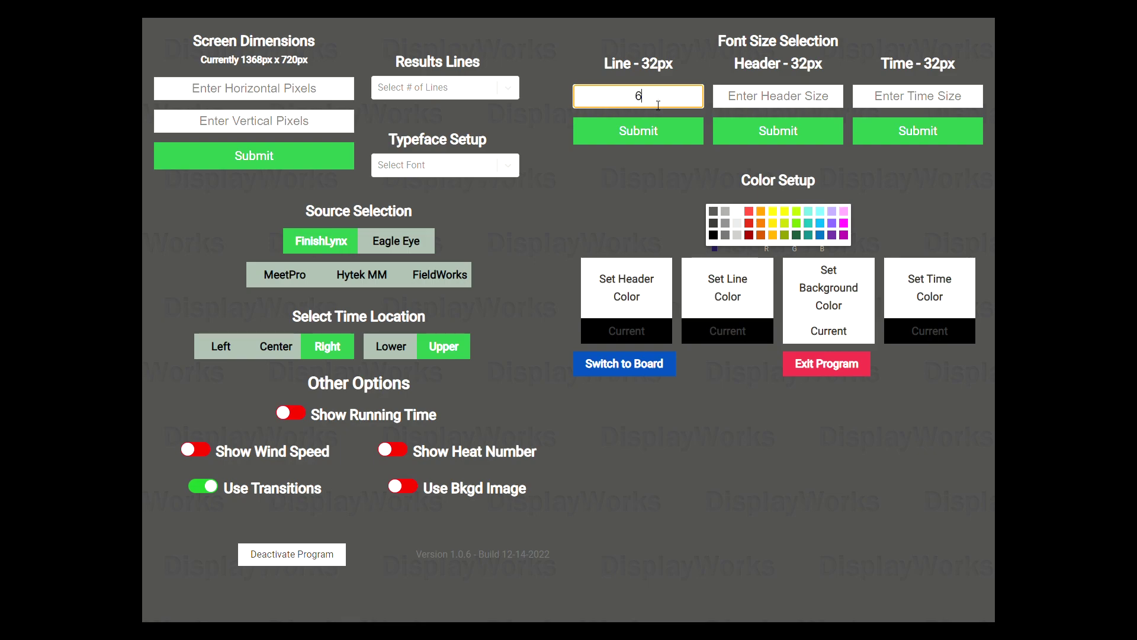
click(658, 126)
click(770, 96)
text(66)
click(770, 130)
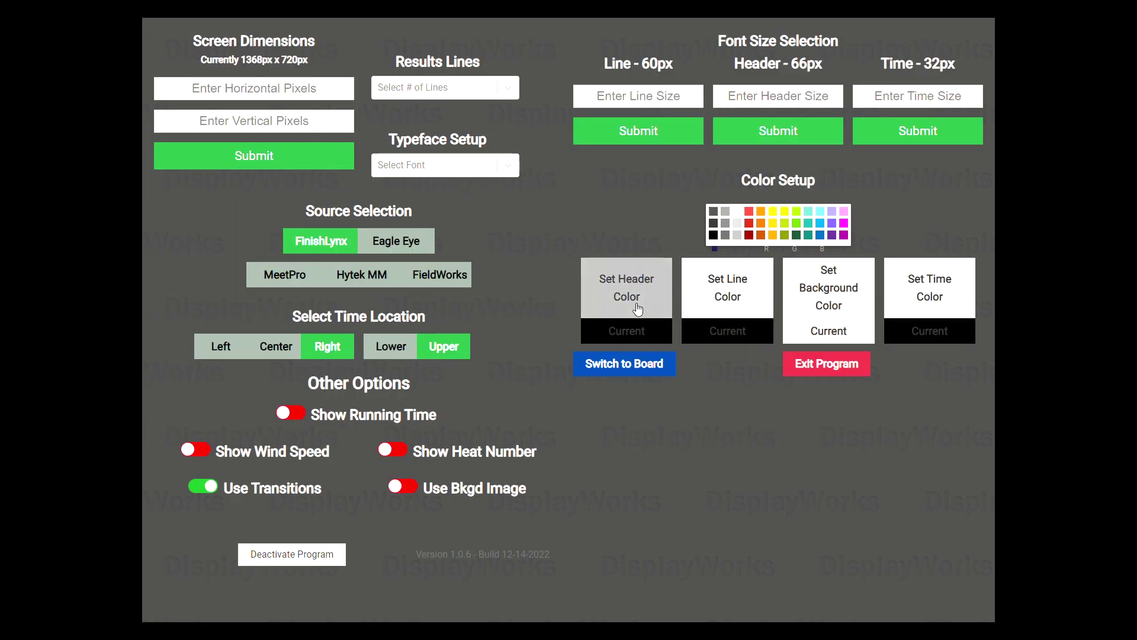
Step: Switch the Use Transitions toggle off so it shows red
click(214, 492)
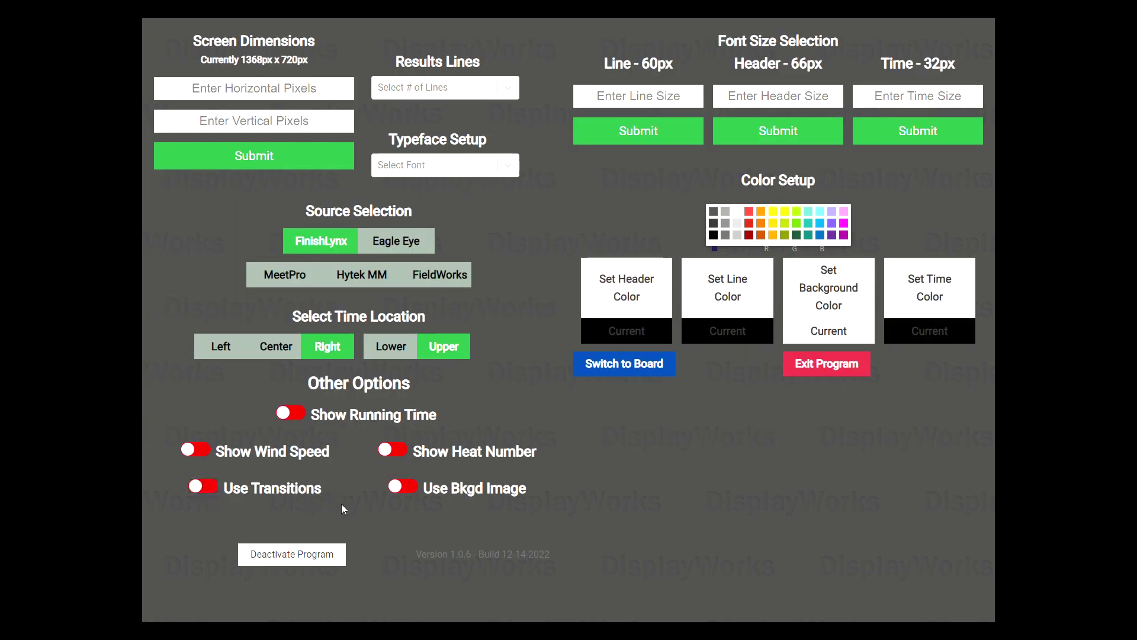